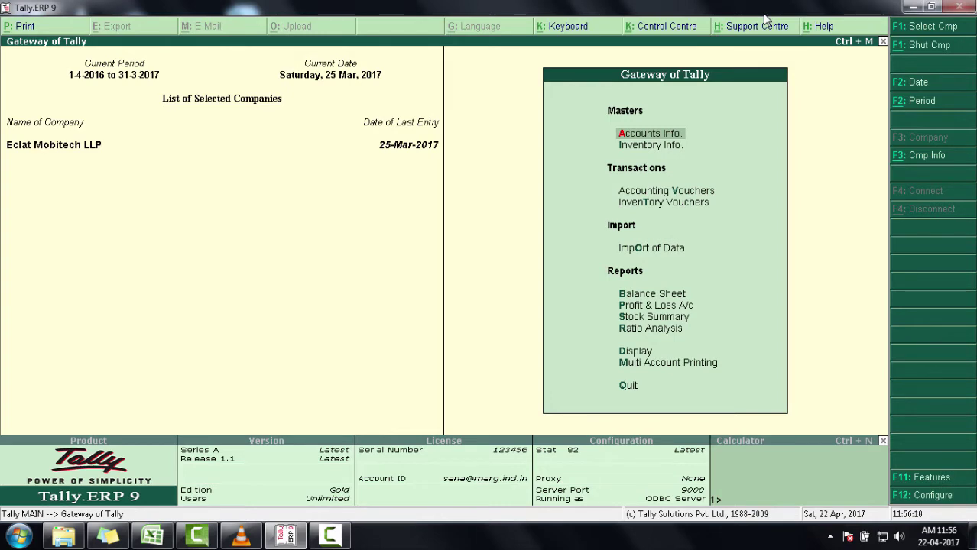
Bring up the Company Info. menu for Eclat Mobitech LLP with Alt+F3.
key(alt+F3)
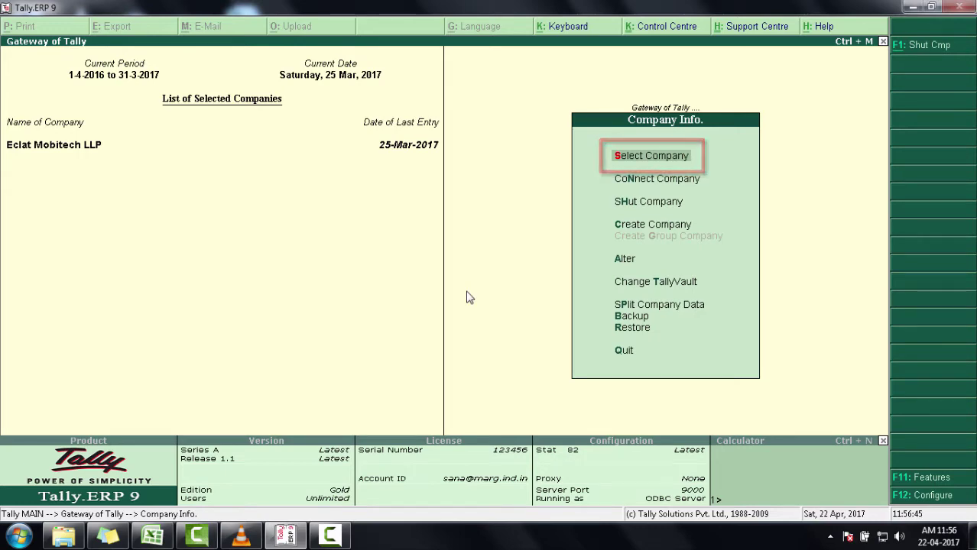
key(Return)
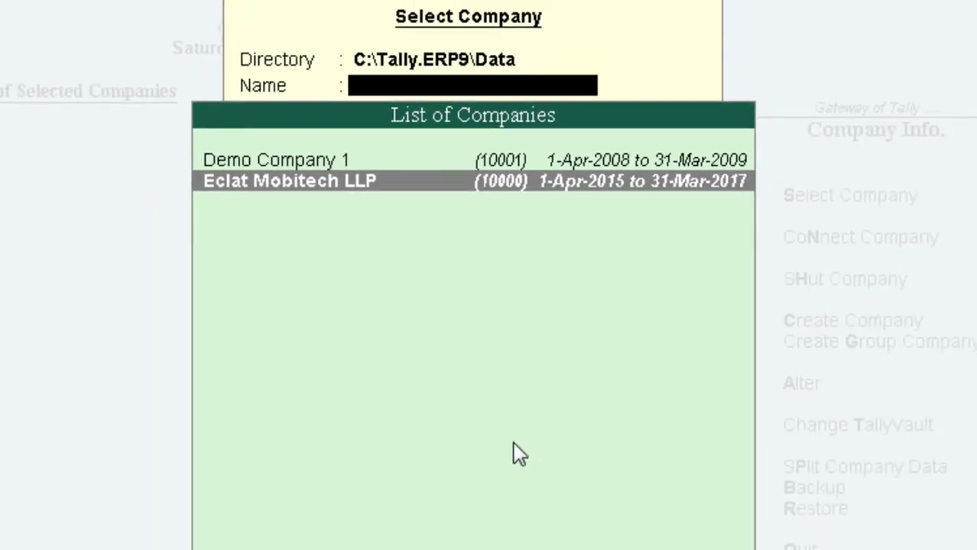
key(Return)
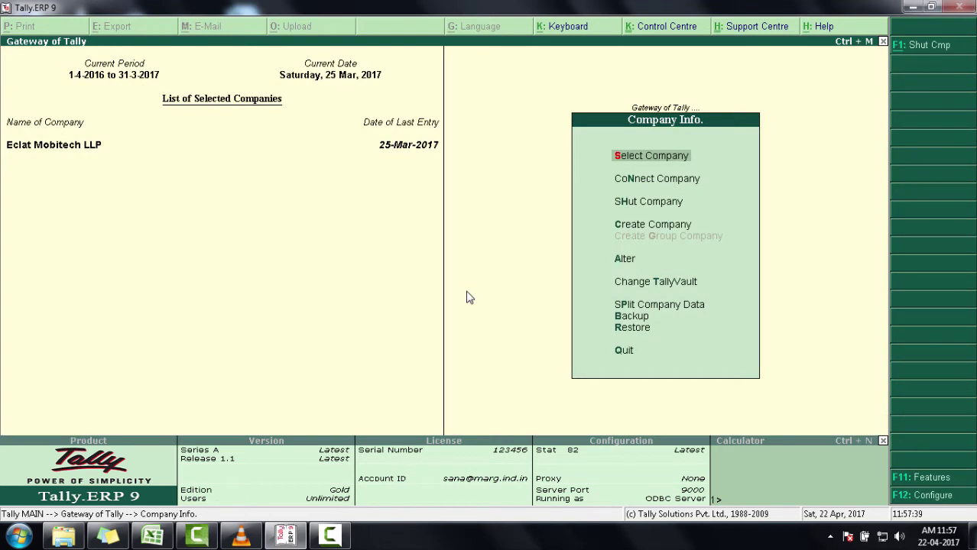
key(Down)
key(Down)
key(Down)
key(Down)
key(Down)
key(Down)
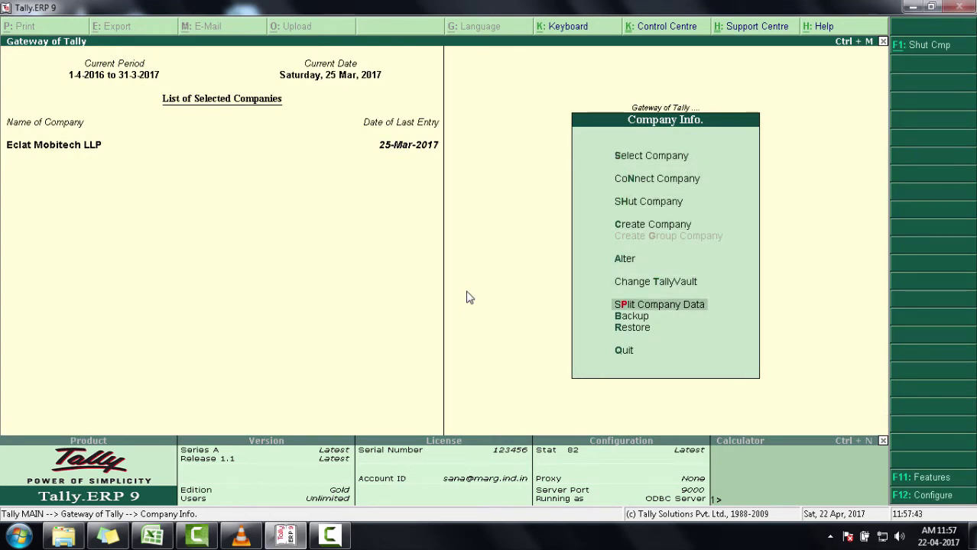
Split Eclat Mobitech LLP's data at 1-Apr-2016, accepting and confirming the split.
key(Return)
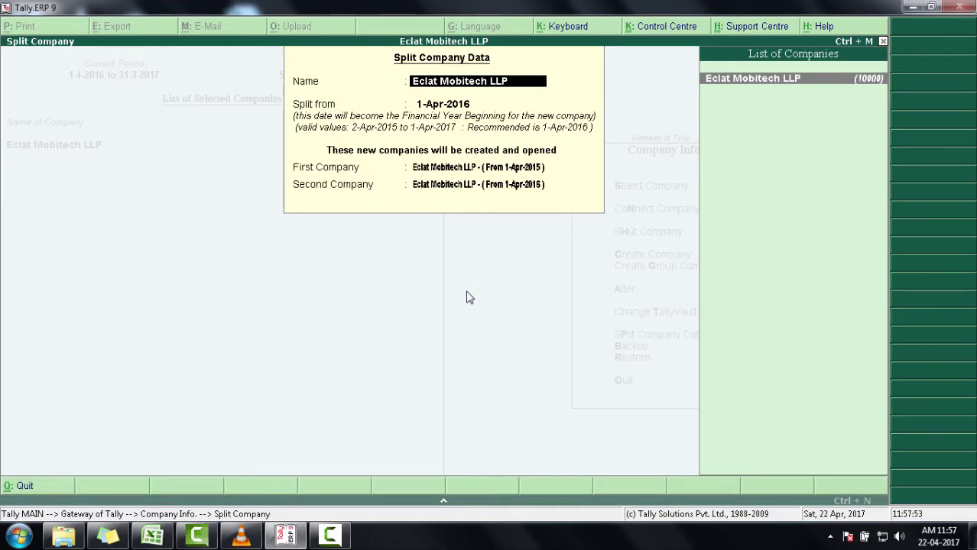
key(Return)
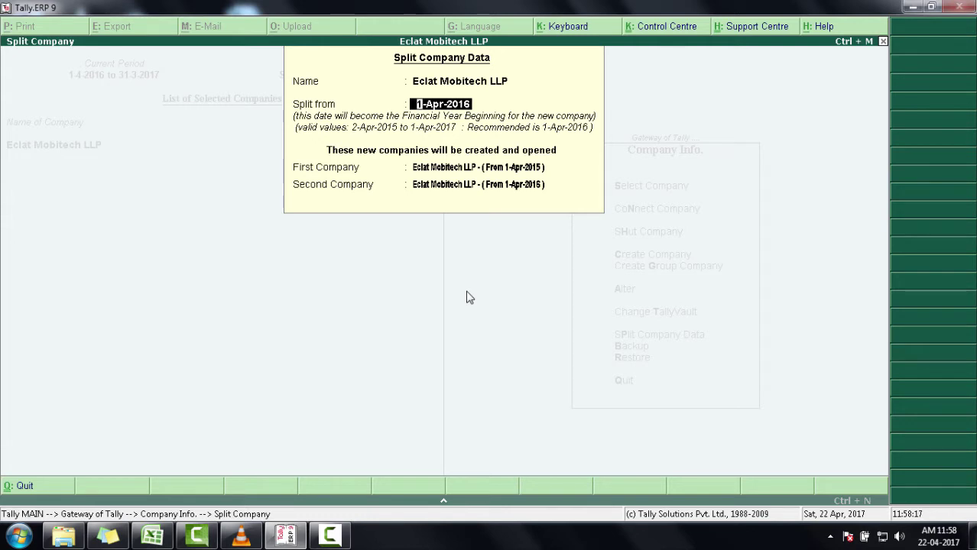
key(Return)
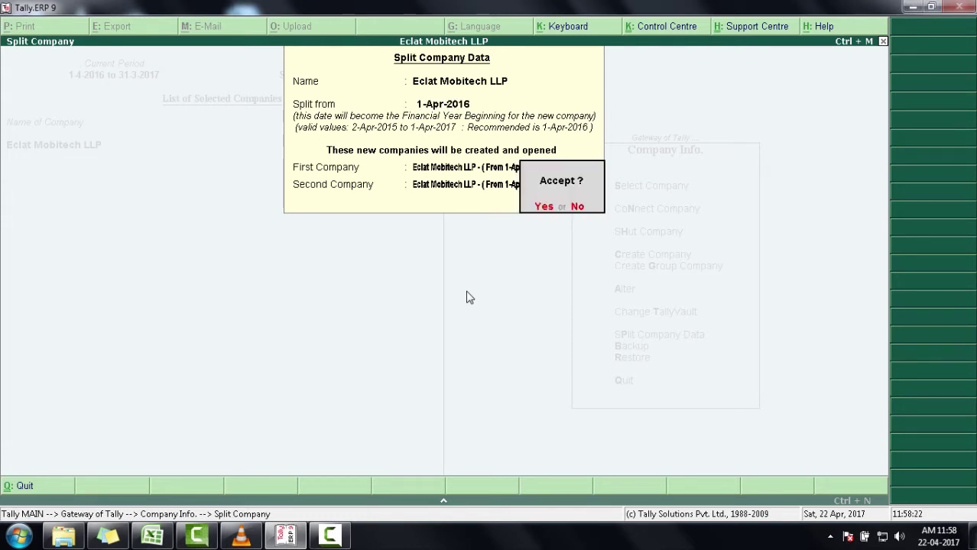
key(y)
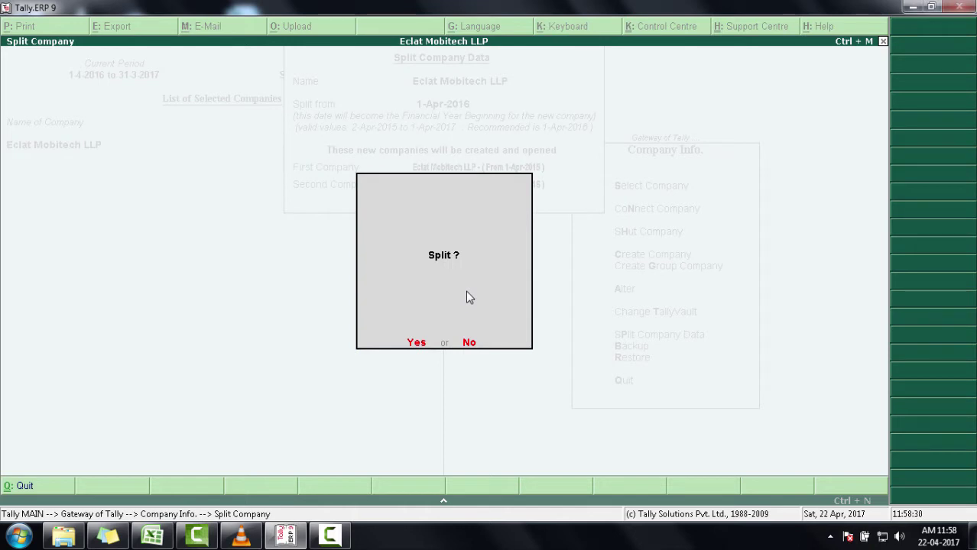
key(y)
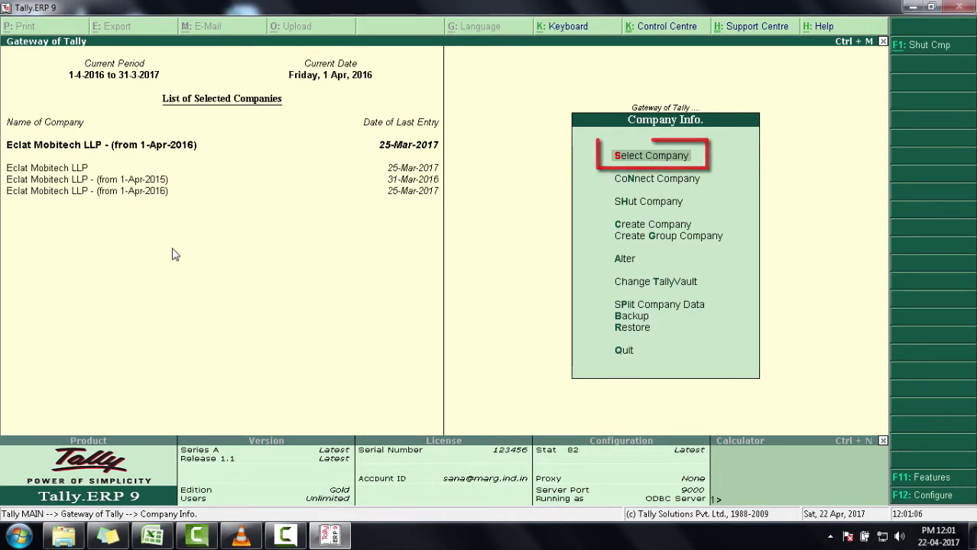
key(Return)
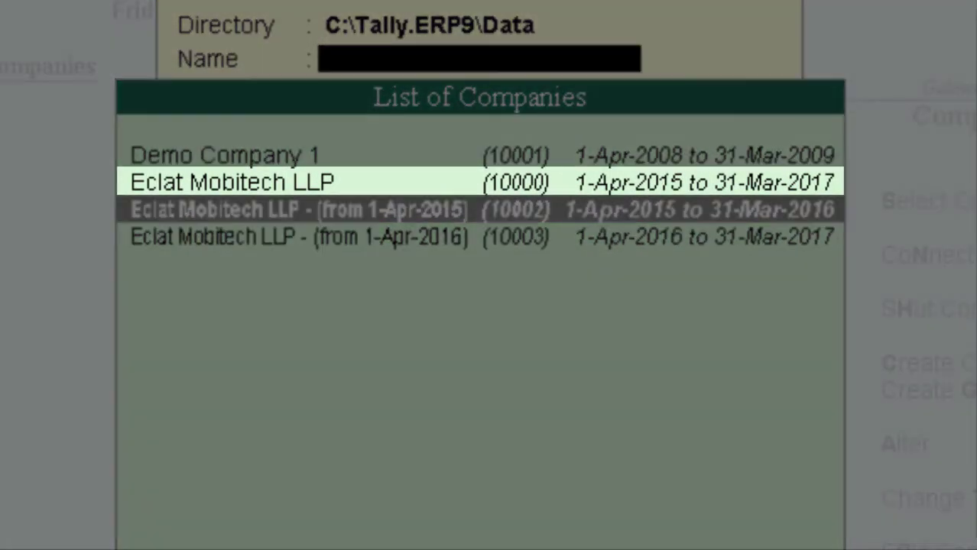
key(Up)
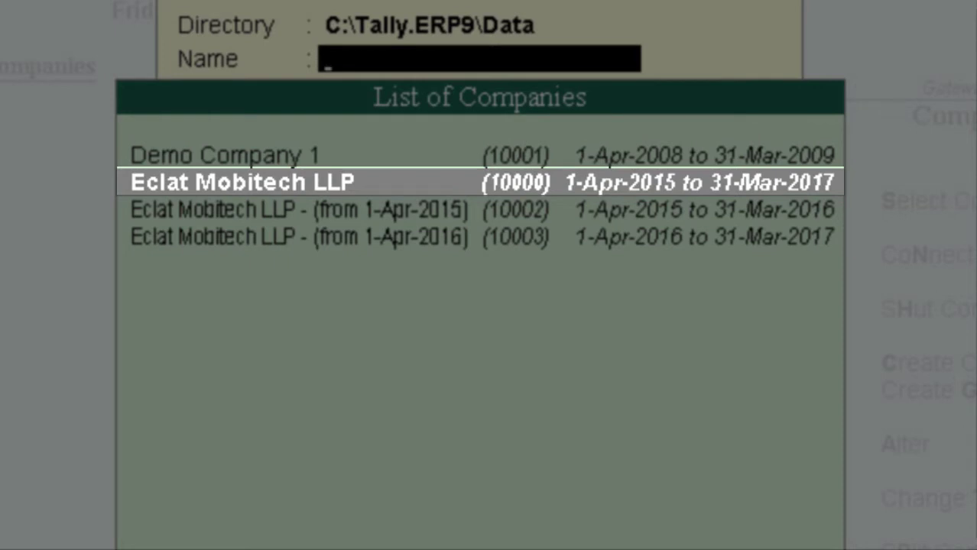
click(298, 210)
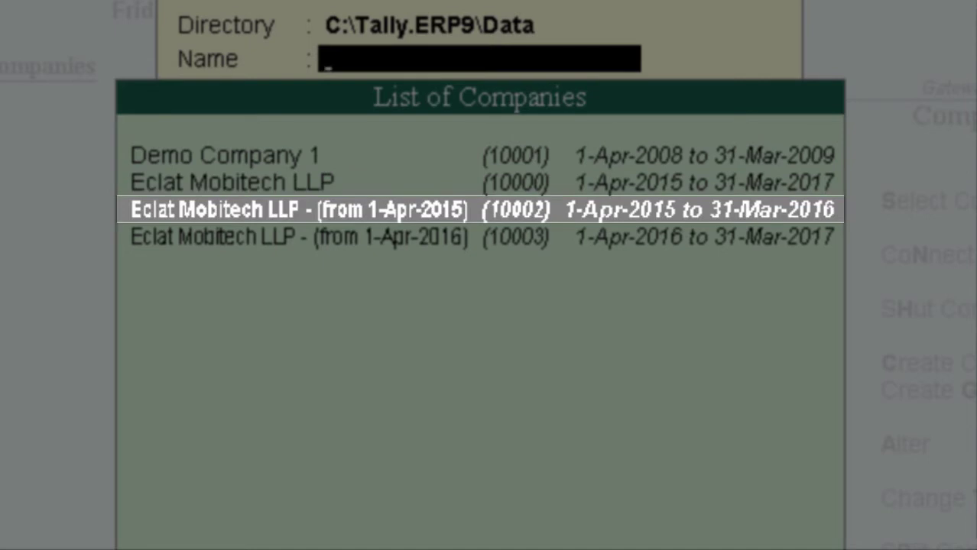
click(482, 237)
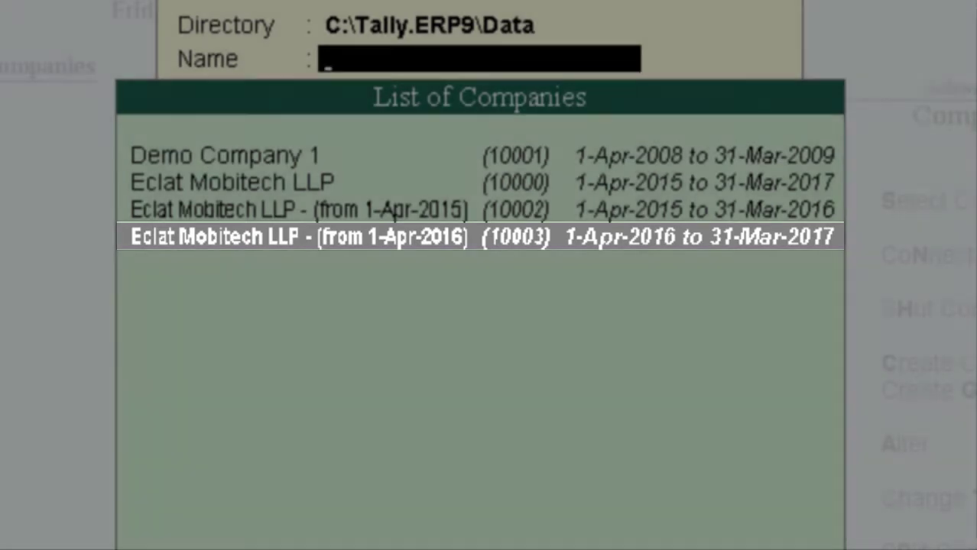
click(395, 209)
click(394, 237)
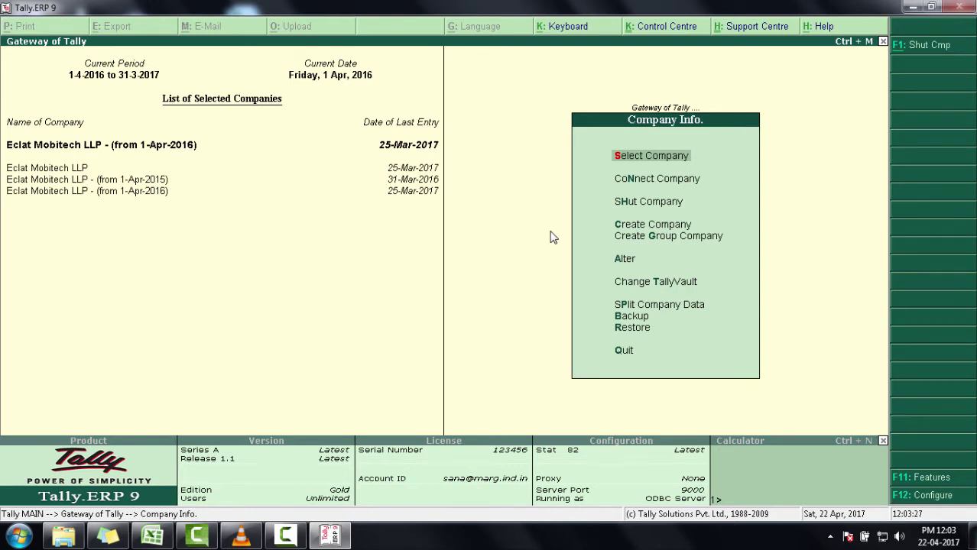
Return to the Gateway and open the Day Book from Display reports.
key(Escape)
key(Down)
key(Down)
key(Down)
key(Down)
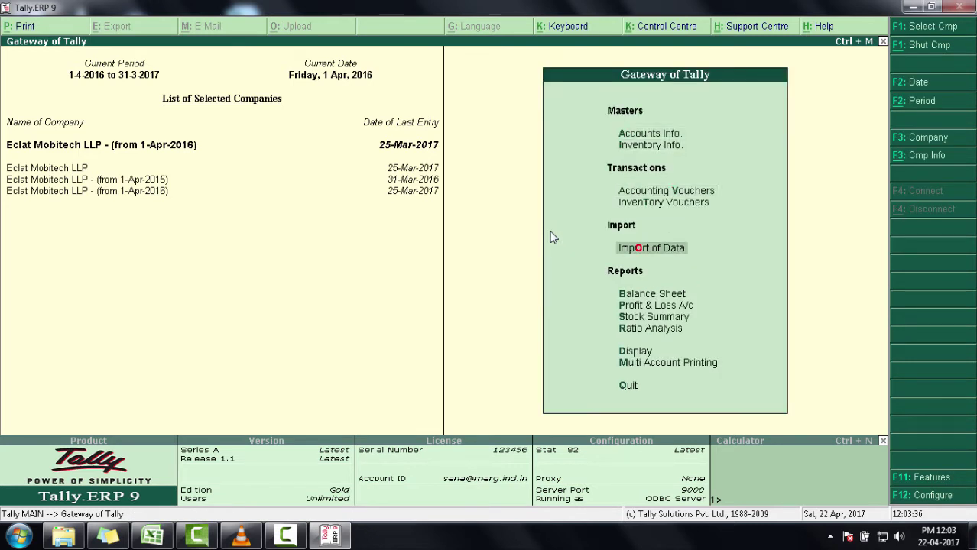
key(d)
key(Down)
key(Return)
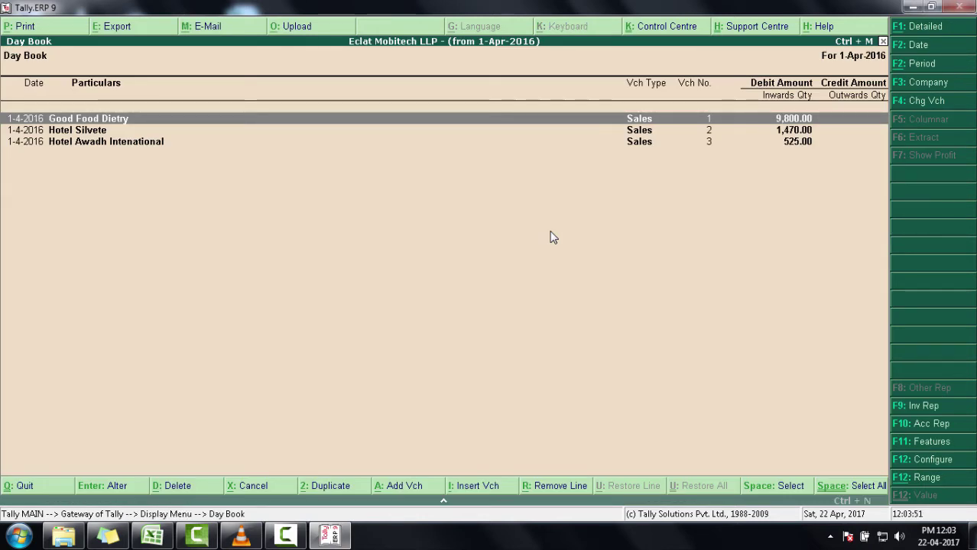
Set the Day Book period to 1-4-2016 through 31-3-2017 and bring up its export settings.
key(alt+F2)
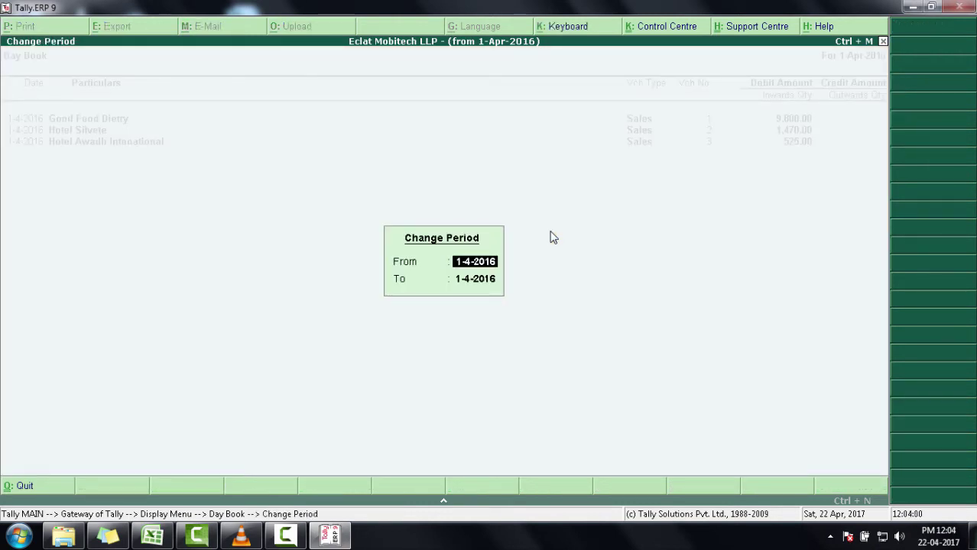
key(Return)
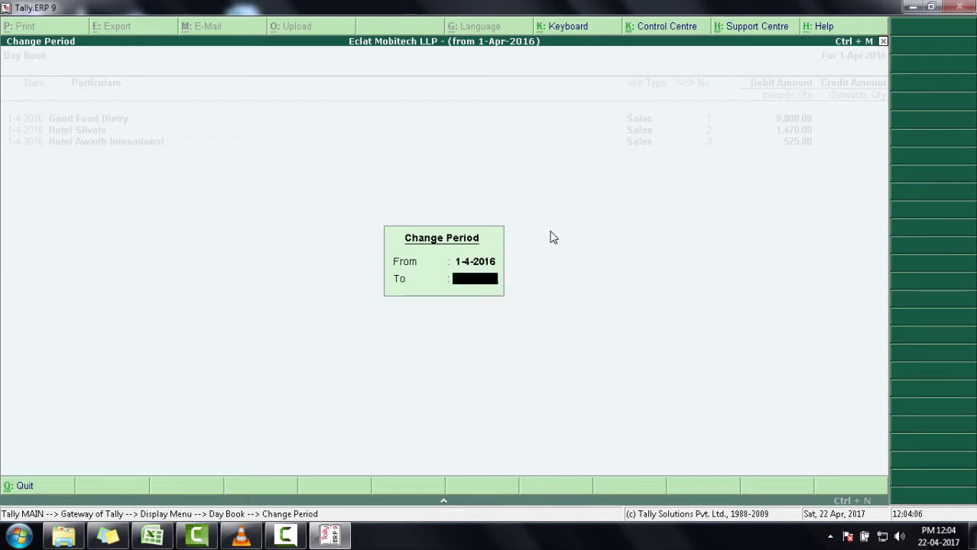
text(31-3-2017)
key(Return)
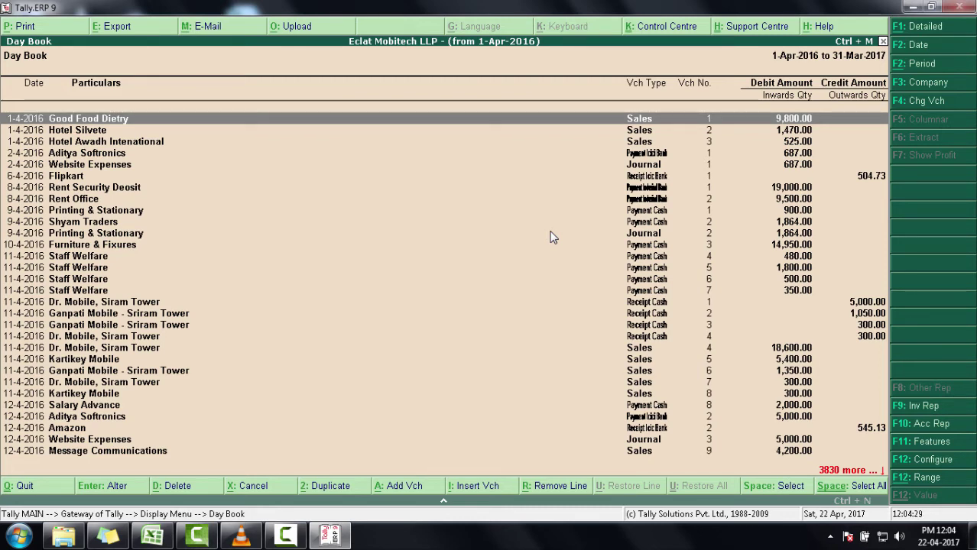
key(alt+e)
Keep Default language, XML format and DayBook.xml, and choose the Detailed format.
key(n)
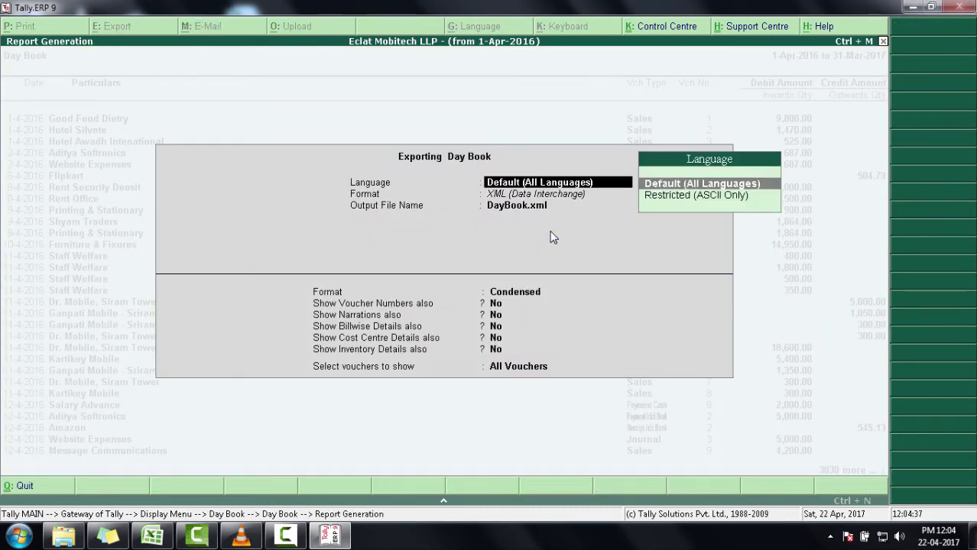
key(Return)
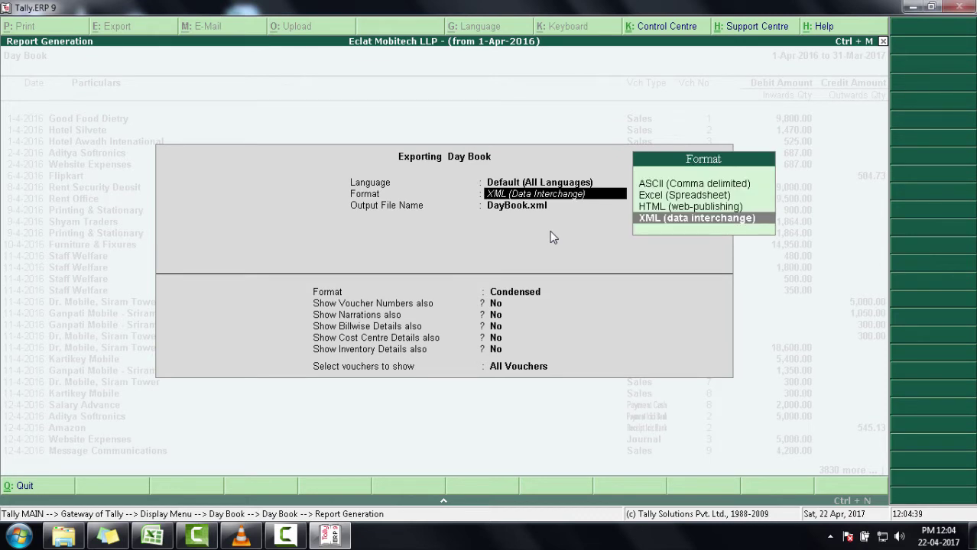
key(Return)
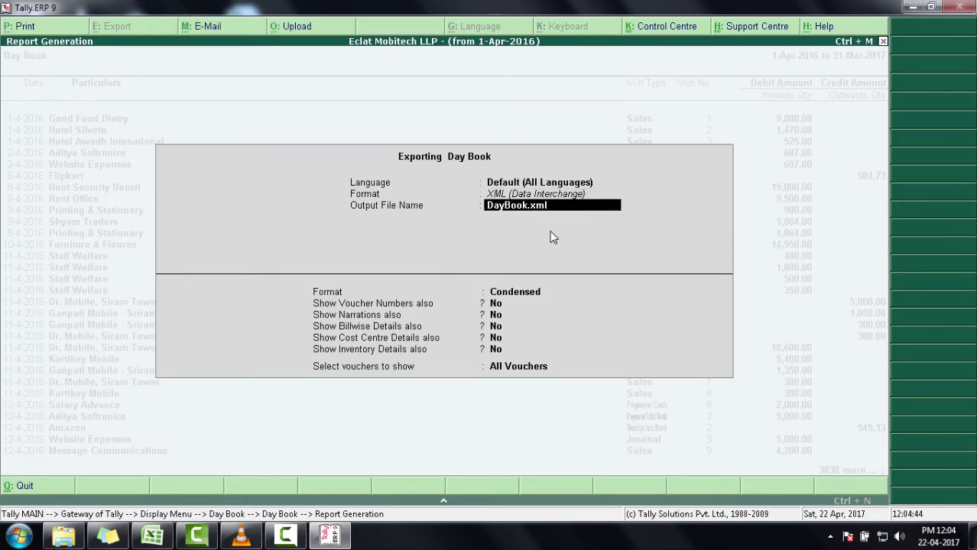
key(Return)
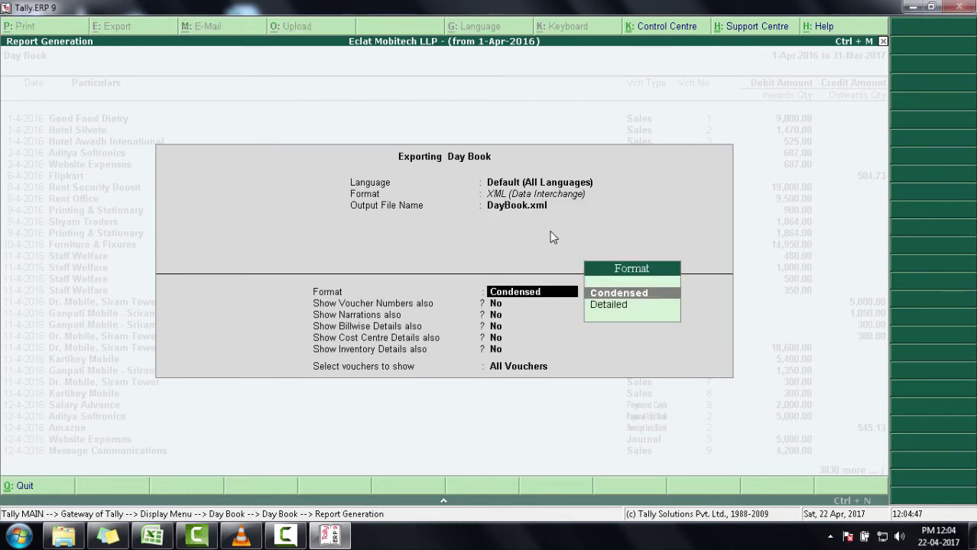
key(Down)
key(Return)
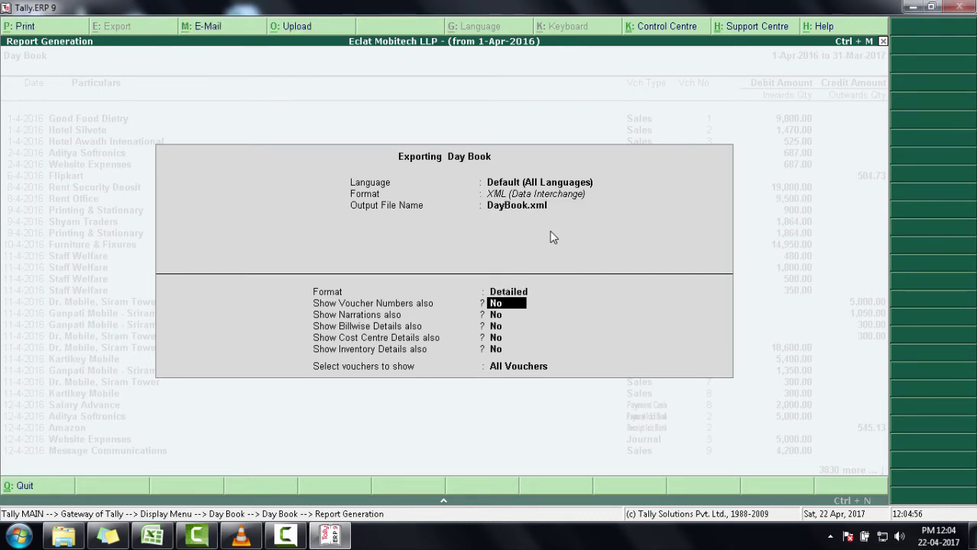
Include voucher numbers, narrations, cost centre and inventory details, then export, overwriting DayBook.xml.
text(y)
key(Return)
text(y)
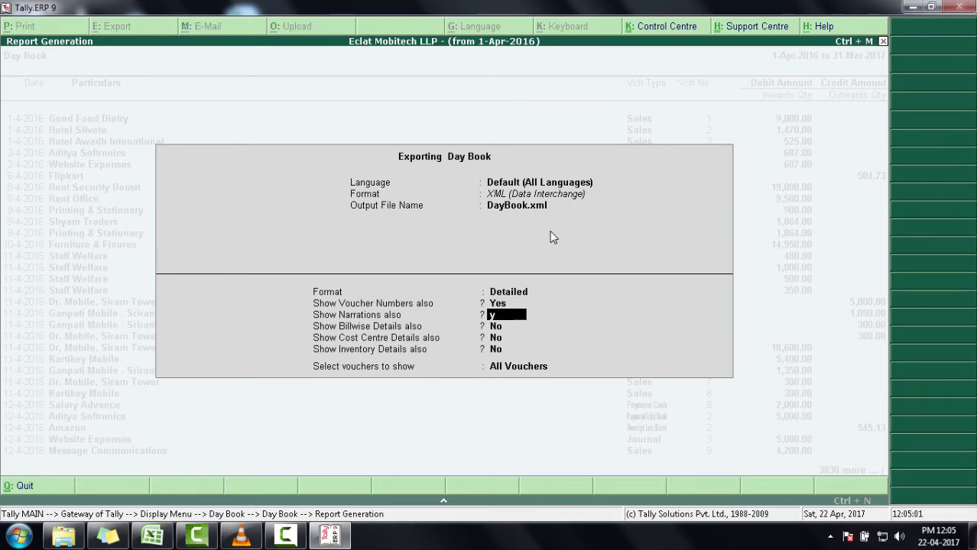
key(Return)
text(y)
key(Return)
text(y)
key(Return)
text(y)
key(Return)
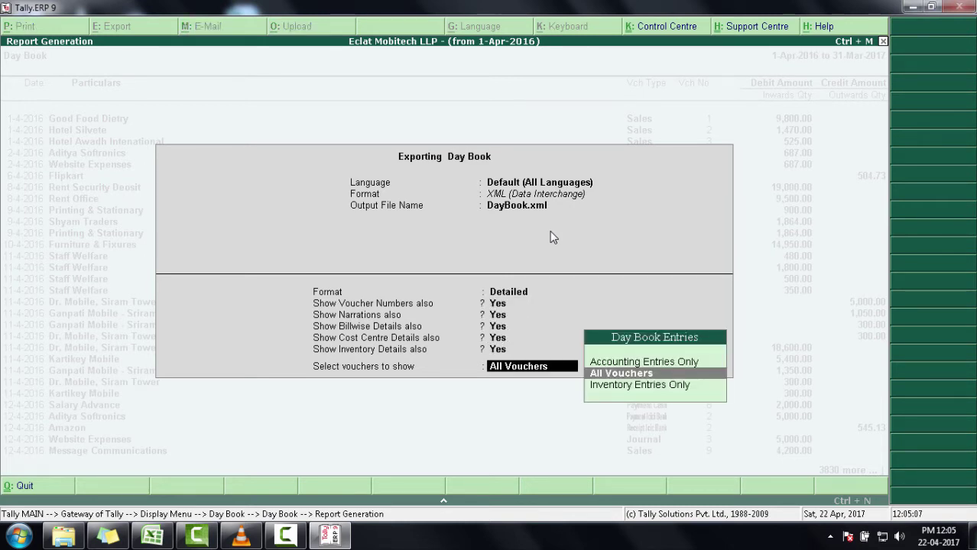
key(Return)
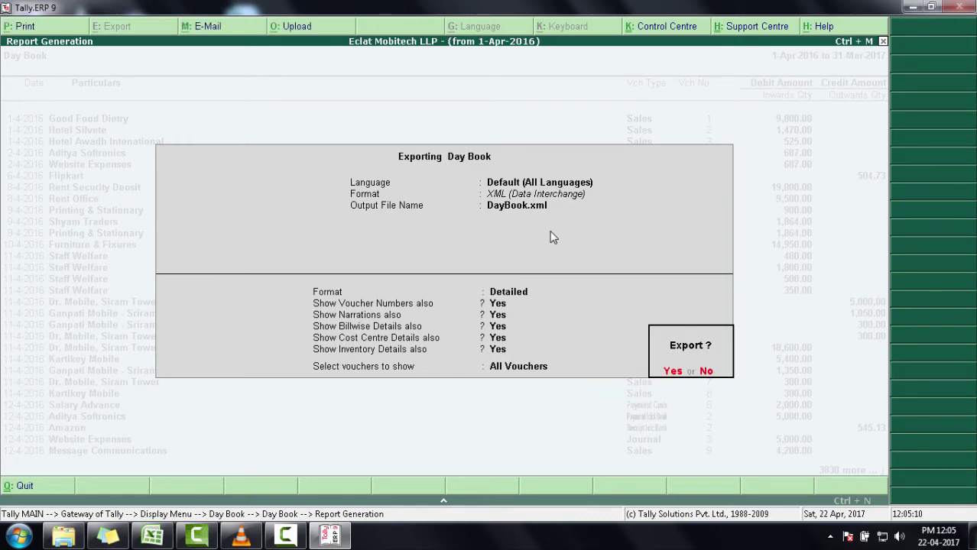
key(y)
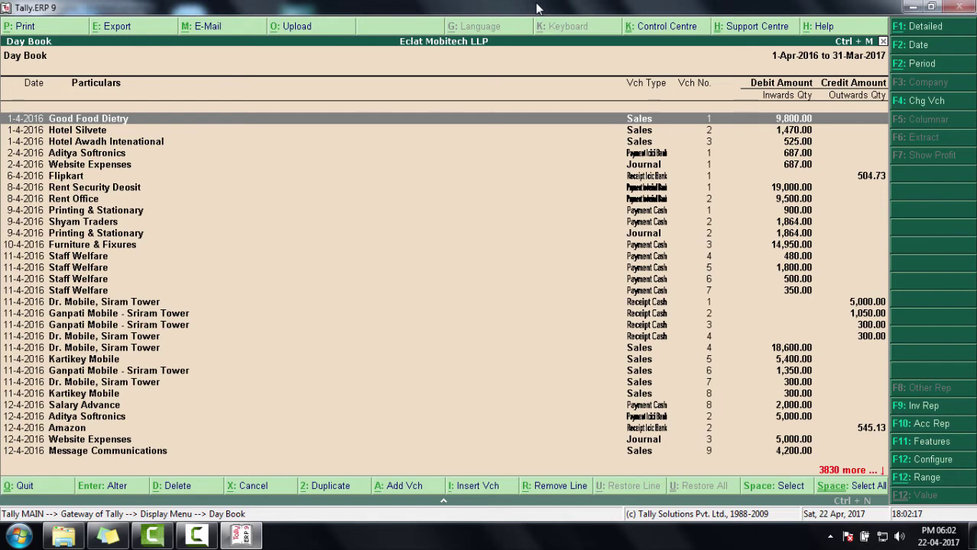
Leave the Day Book and open the List of Accounts.
key(Escape)
key(Down)
key(Down)
key(Down)
key(Down)
key(Down)
key(Down)
key(Return)
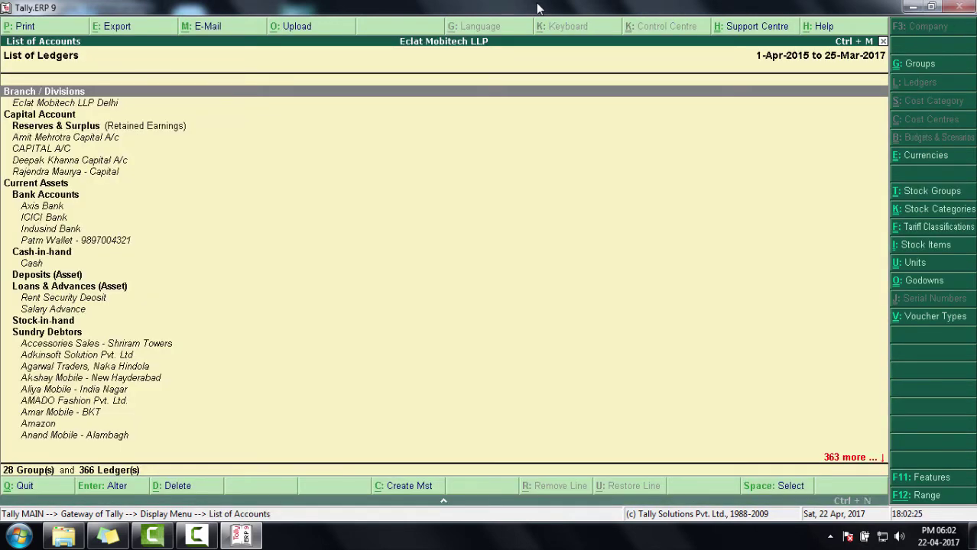
Export All Masters in Default language as XML to Master.xml, overwriting the old file.
key(alt+e)
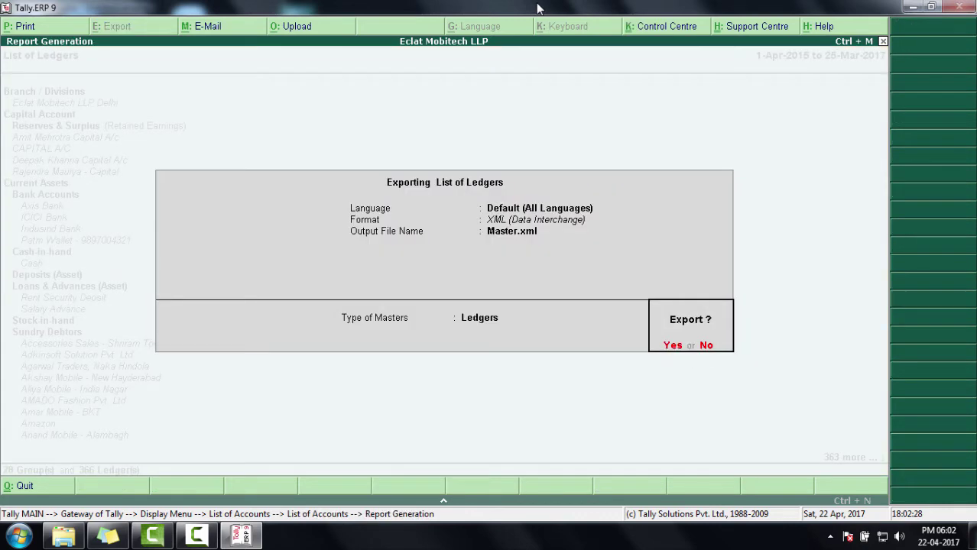
key(n)
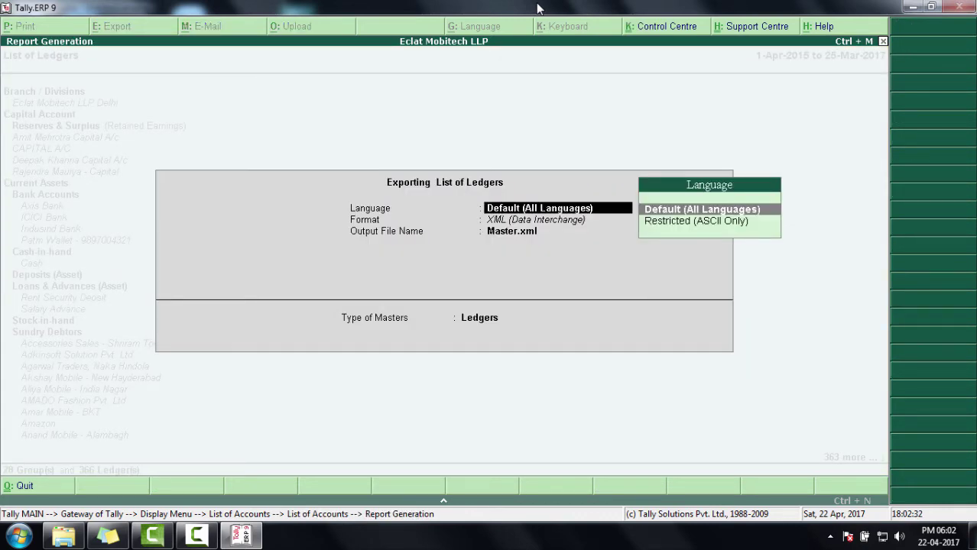
key(Return)
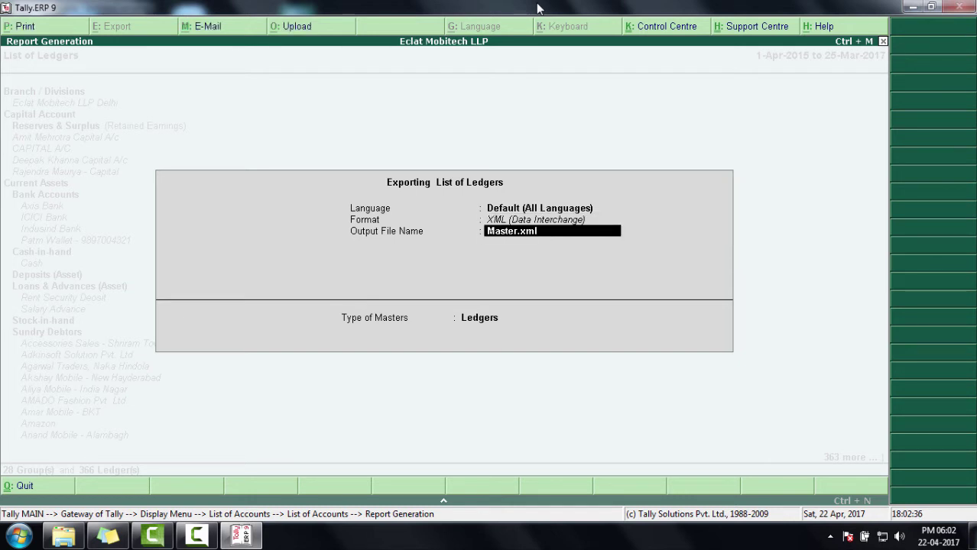
key(Return)
key(Up)
key(Up)
key(Up)
key(Up)
key(Up)
key(Up)
key(Up)
key(Up)
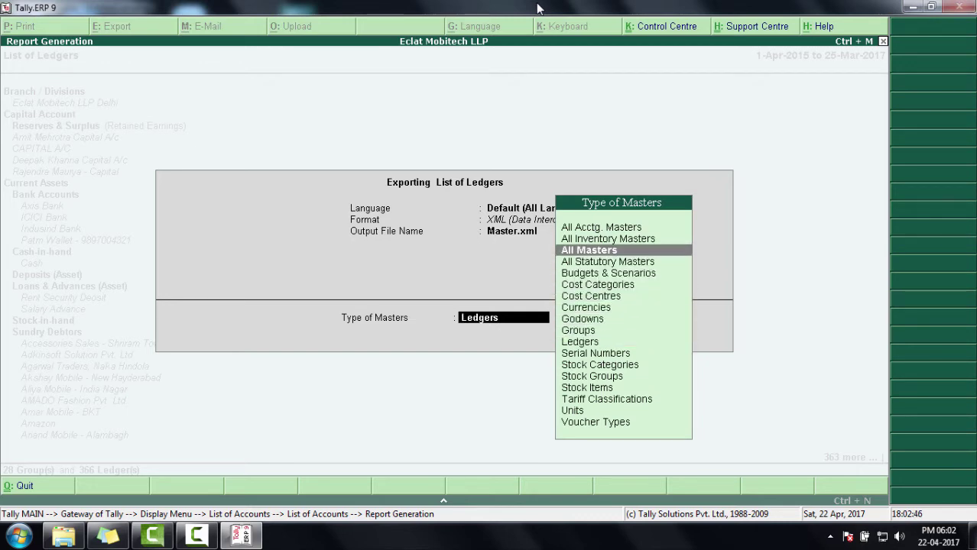
key(Return)
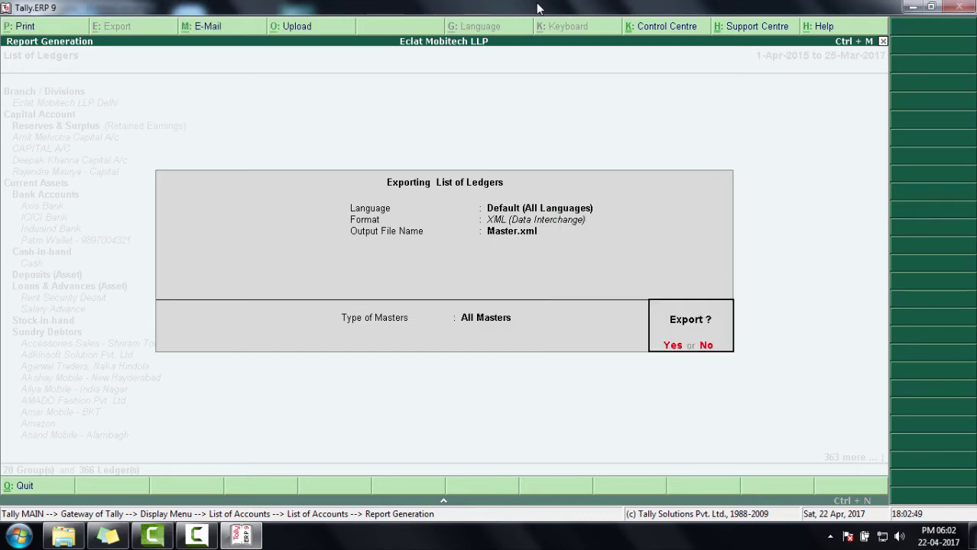
key(Return)
key(Return)
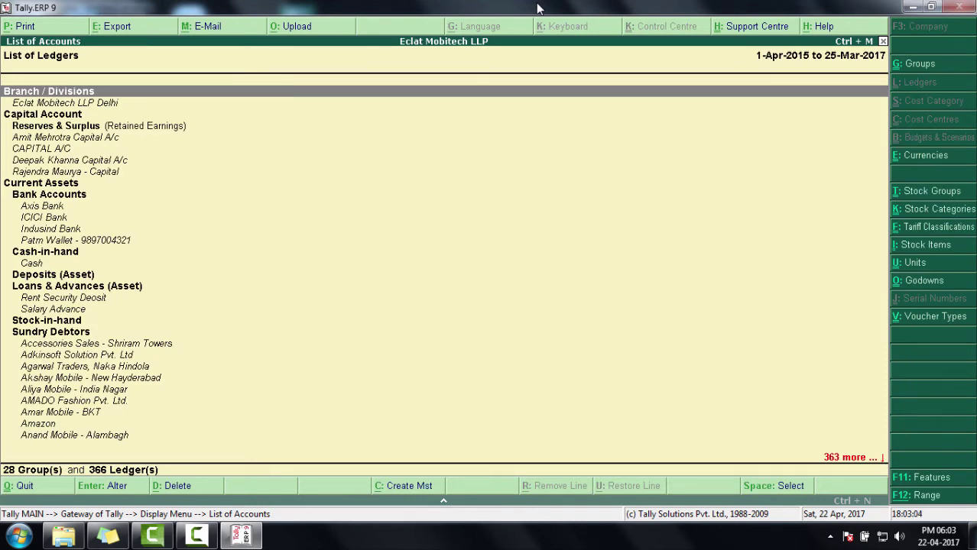
Go back to the Gateway and open the Stock Summary report.
key(Escape)
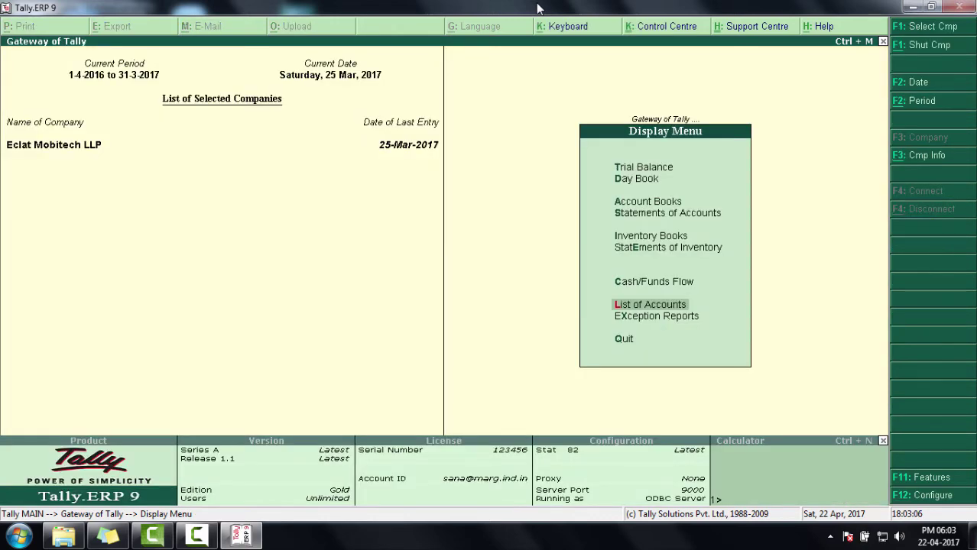
key(Escape)
key(Up)
key(Up)
key(Return)
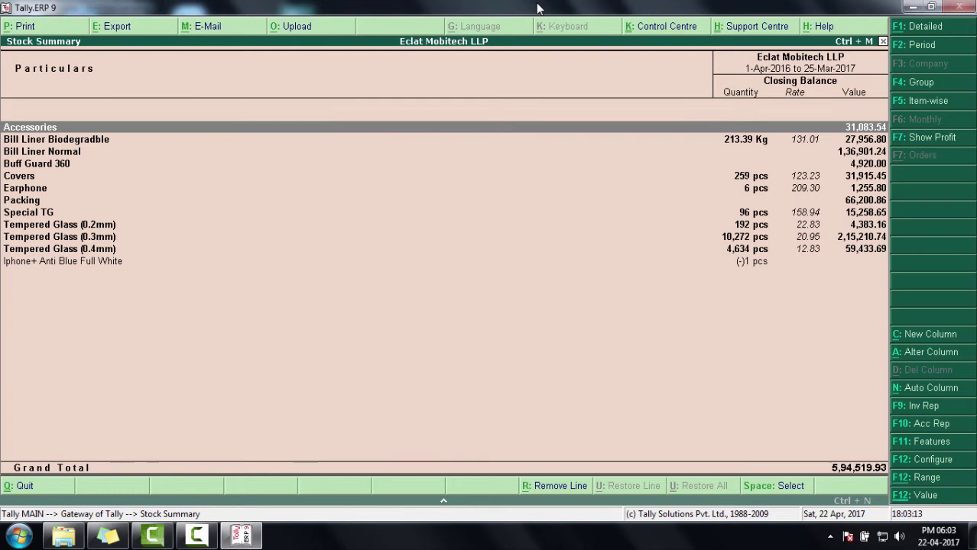
Set the Stock Summary period to 1-4-2016 through 31-3 and bring up its export settings.
key(F2)
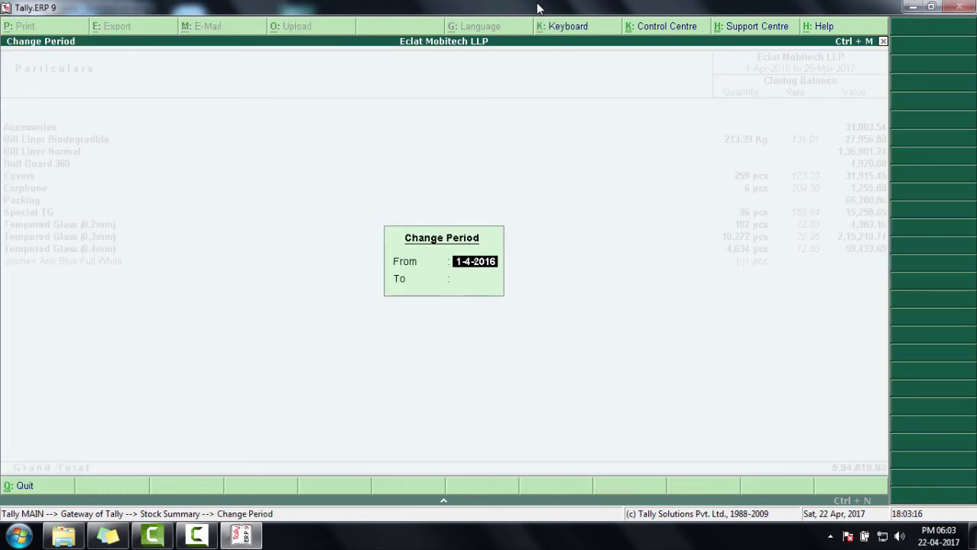
key(Return)
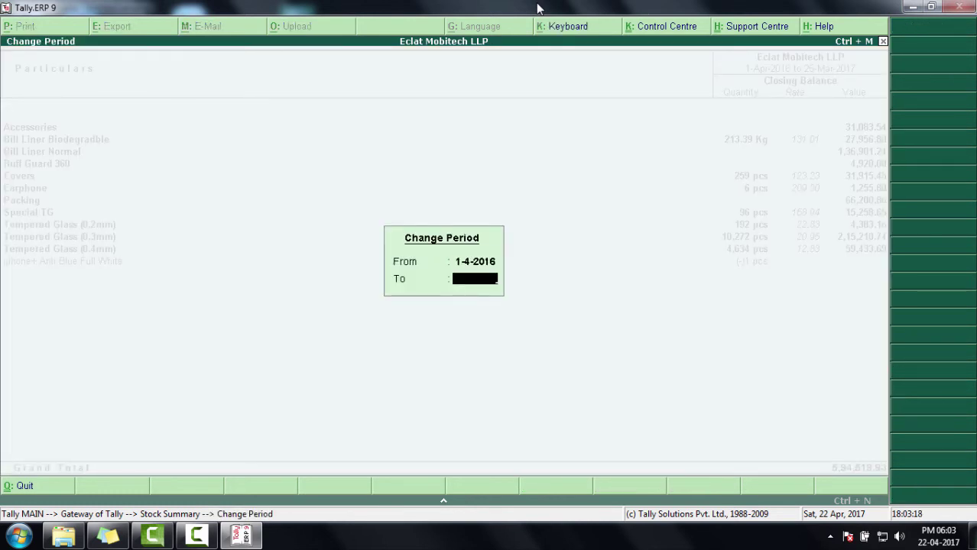
text(31-3)
key(Return)
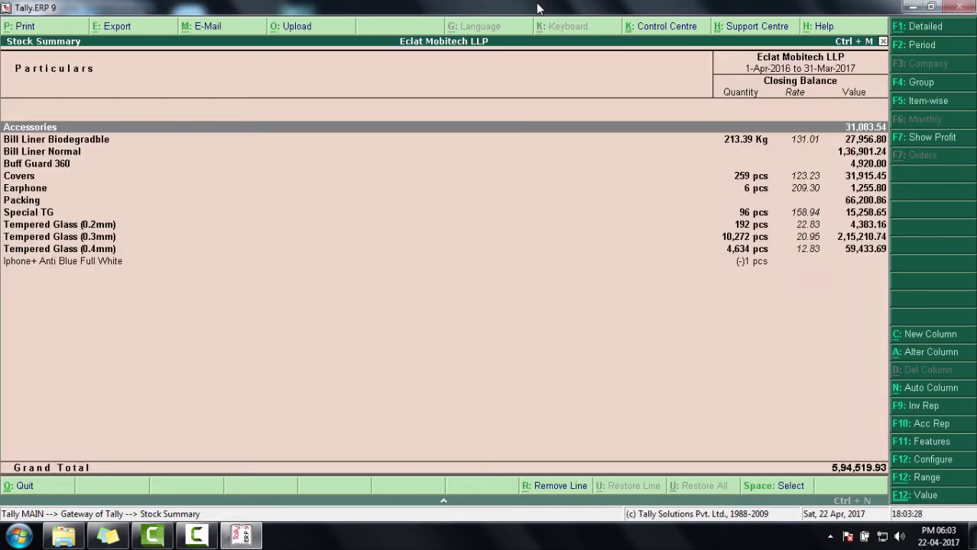
key(alt+e)
Export the Stock Summary as Detailed, Item-wise XML to StkSum.xml, then switch to the Tally.ERP9 folder.
key(n)
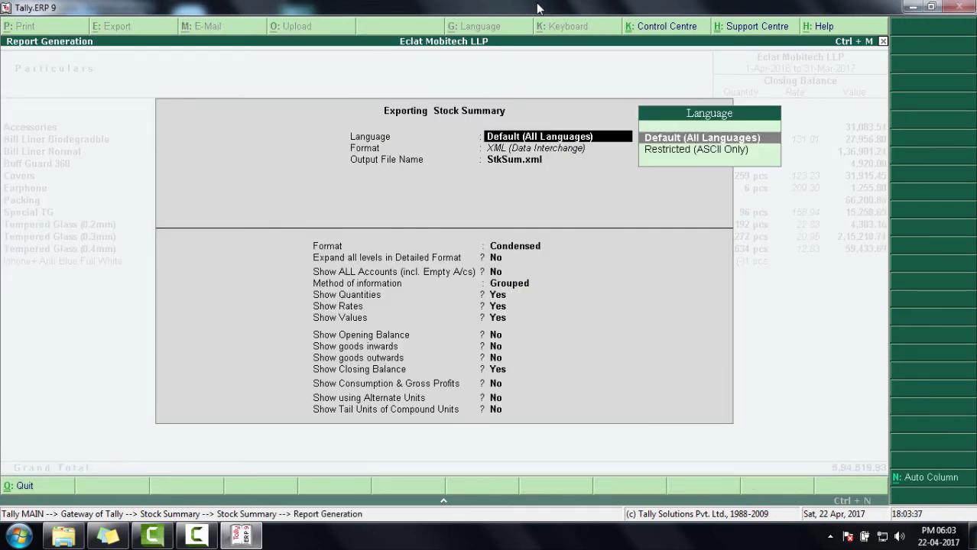
key(Return)
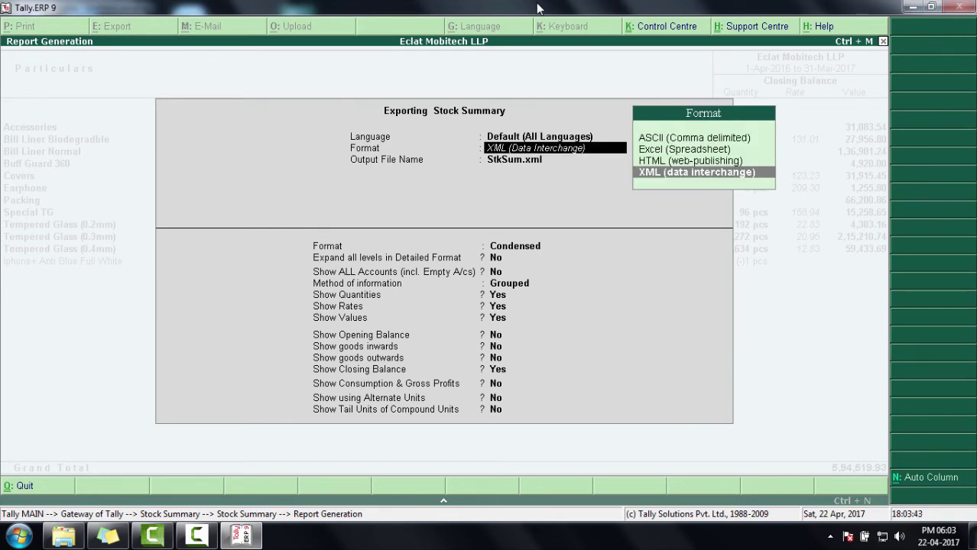
key(Return)
key(Return)
key(Down)
key(Return)
key(Return)
key(Return)
key(Down)
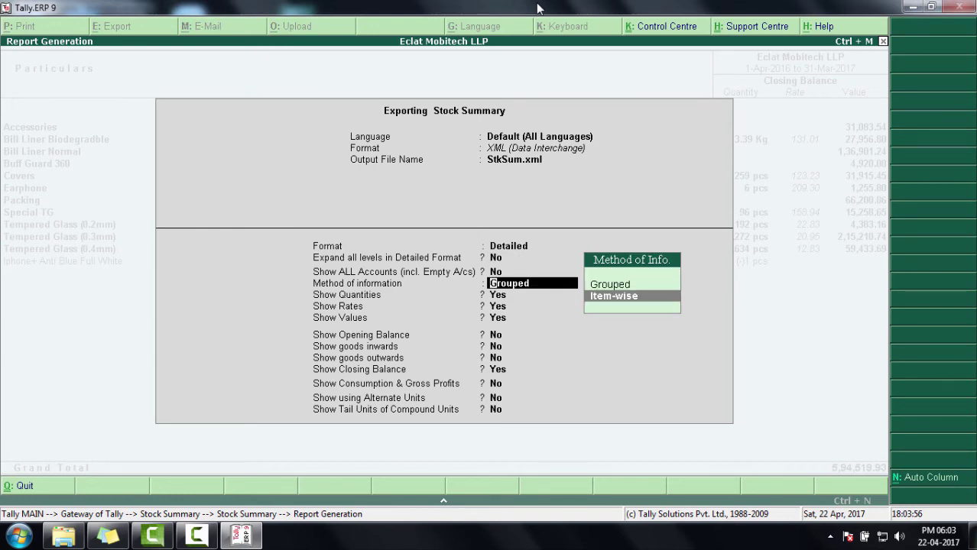
key(Return)
key(ctrl+a)
key(Return)
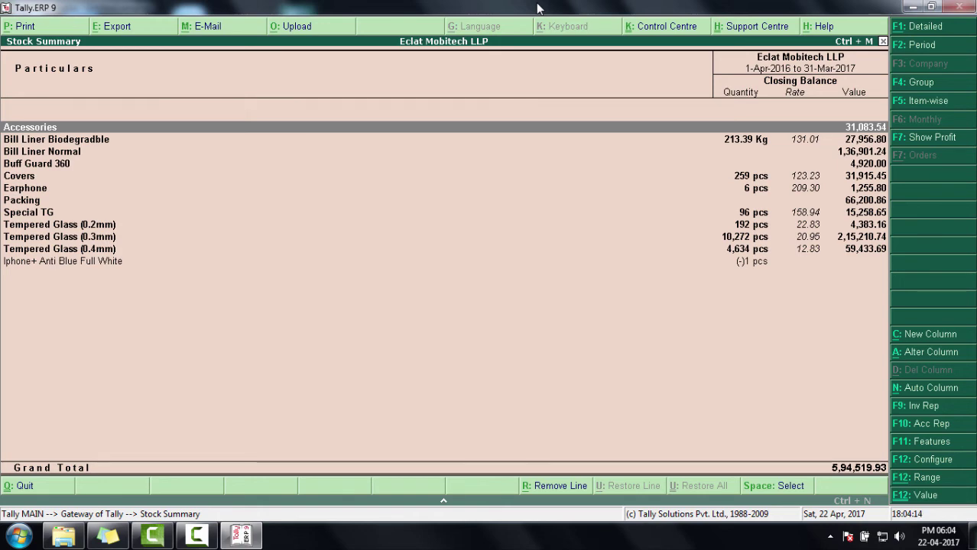
key(alt+Tab)
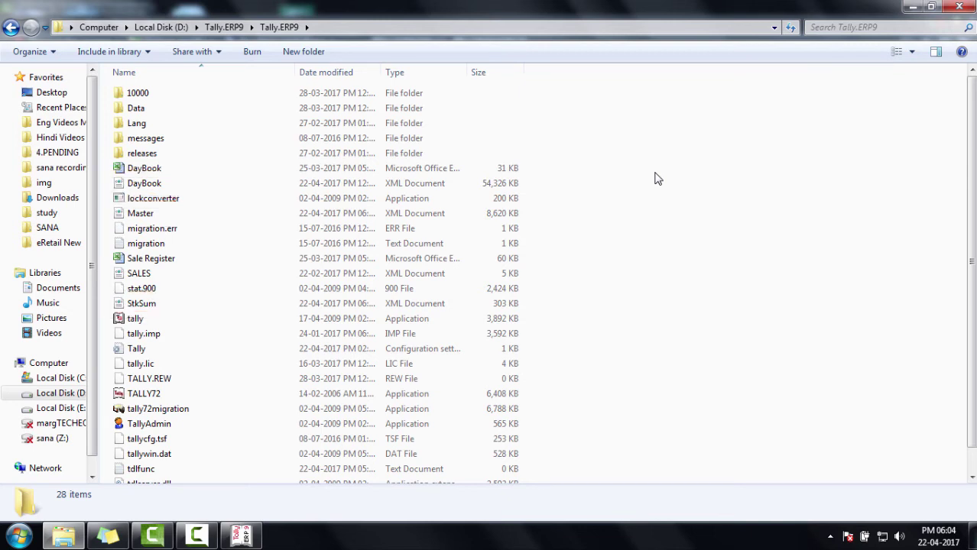
Switch from the Tally.ERP9 folder to Marg Counter ERP 9+'s List of Companies.
key(alt+Tab)
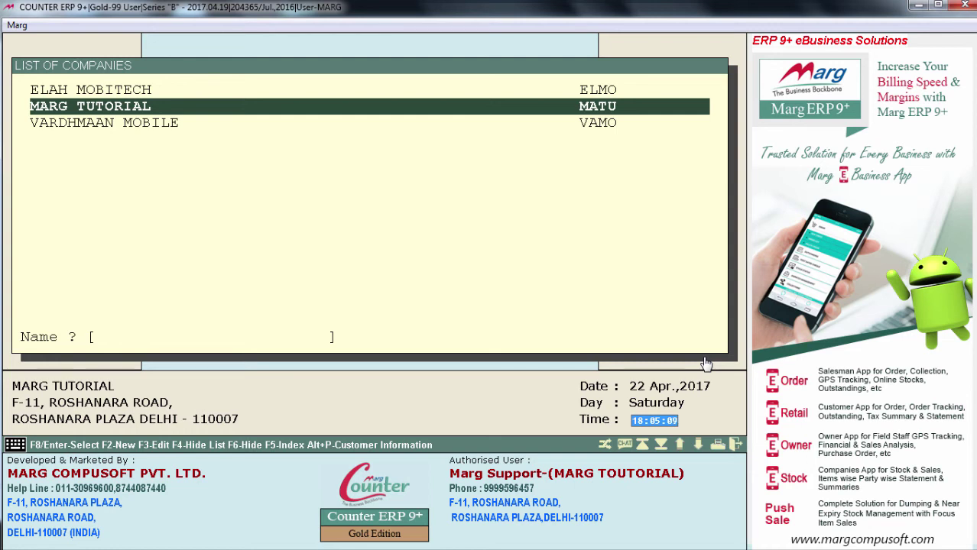
Move the company selection up to ELAH MOBITECH and back down to MARG TUTORIAL.
key(Up)
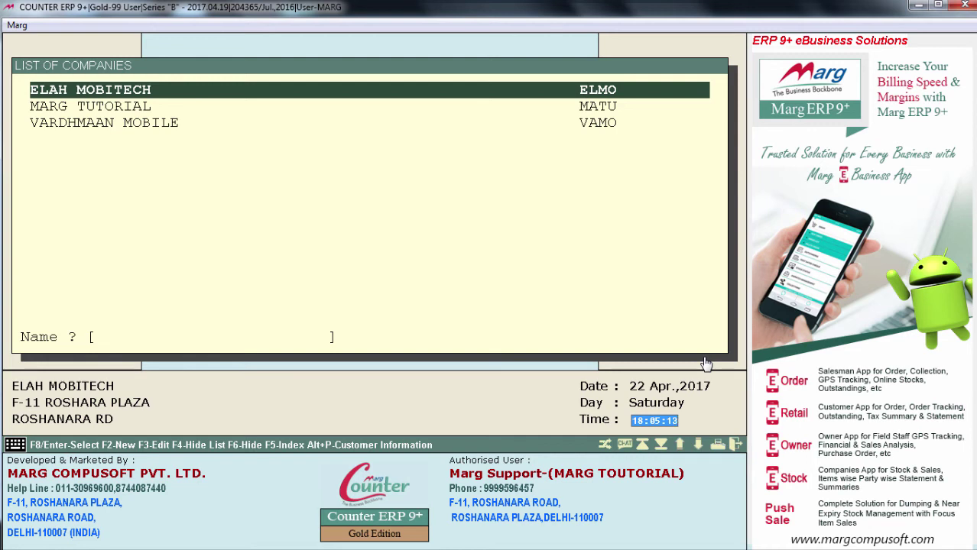
key(Down)
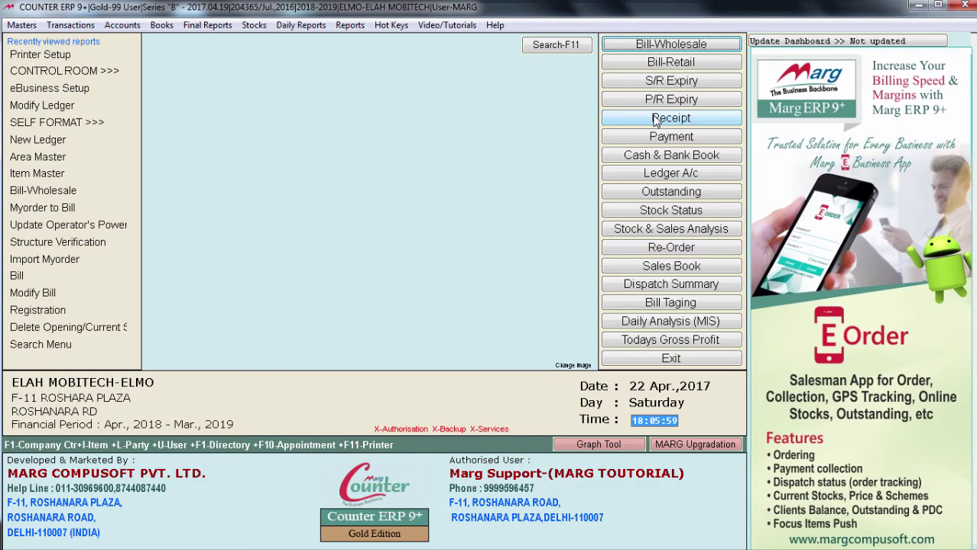
Navigate Reports > Management Report > Utilities to the Data Import/Export choices.
key(alt+r)
key(m)
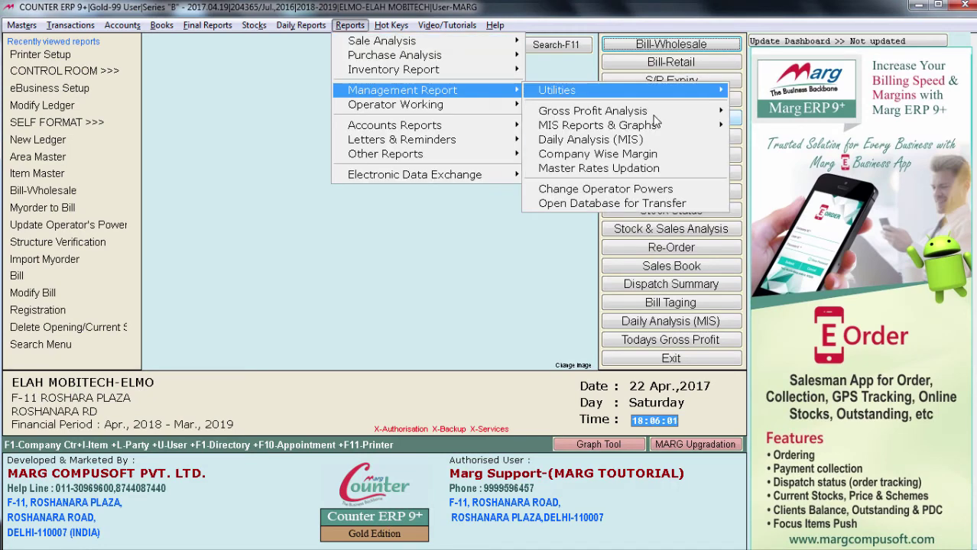
key(Right)
key(Down)
key(d)
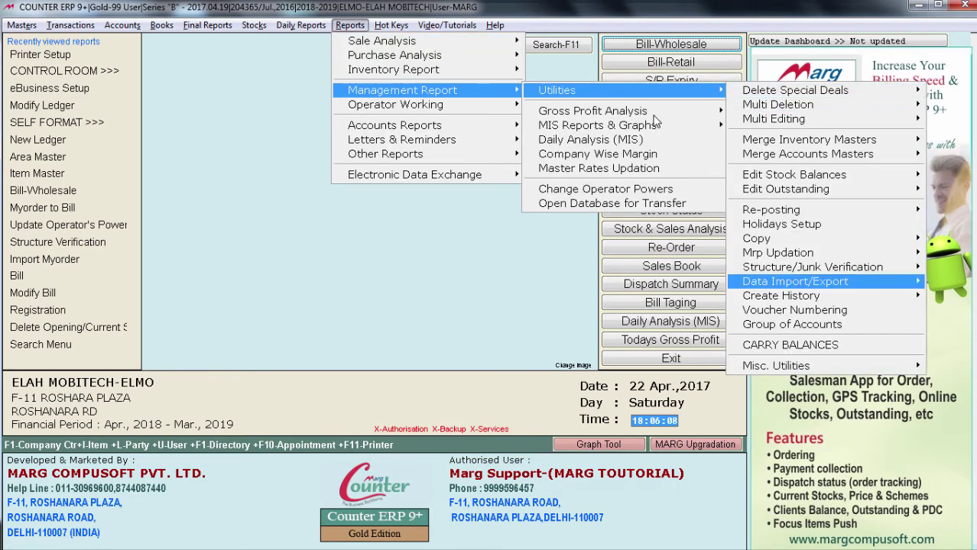
key(Right)
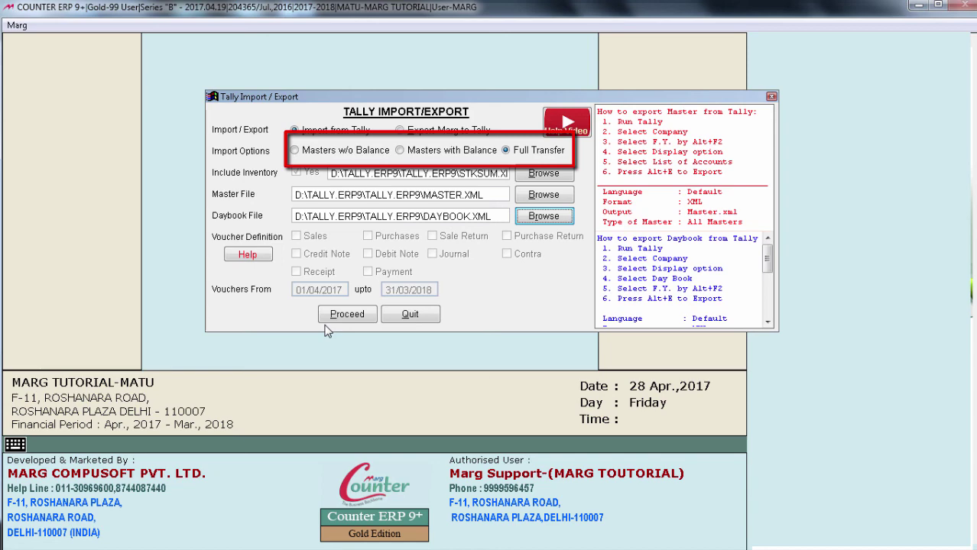
Select StkSum, Master and DayBook XML files from the Tally.ERP9 folder and start the import.
click(543, 173)
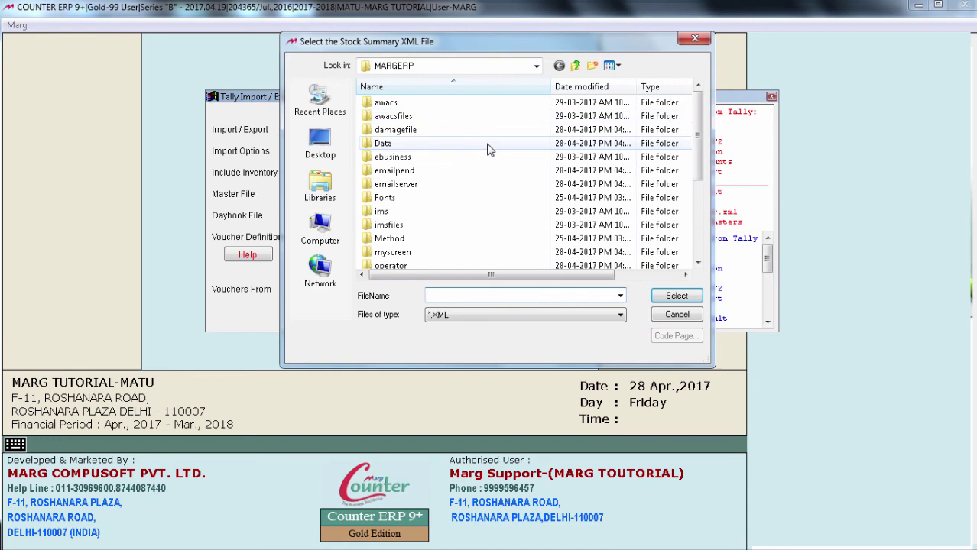
click(328, 224)
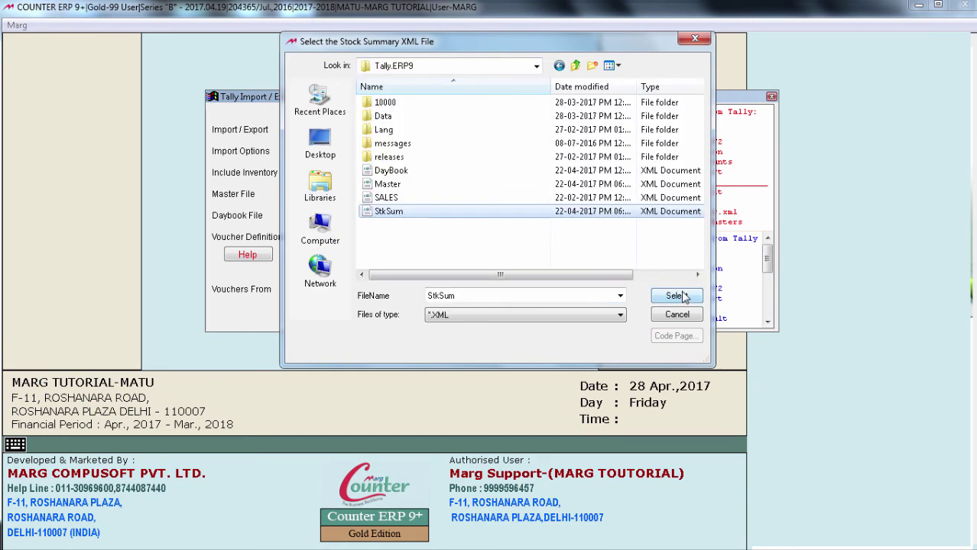
click(676, 296)
click(543, 194)
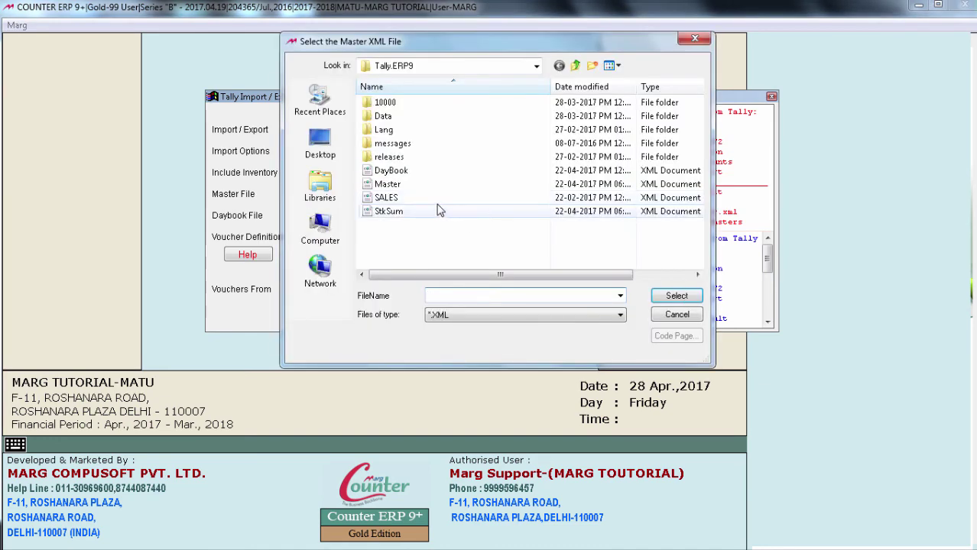
click(428, 185)
click(677, 295)
click(543, 216)
double_click(420, 172)
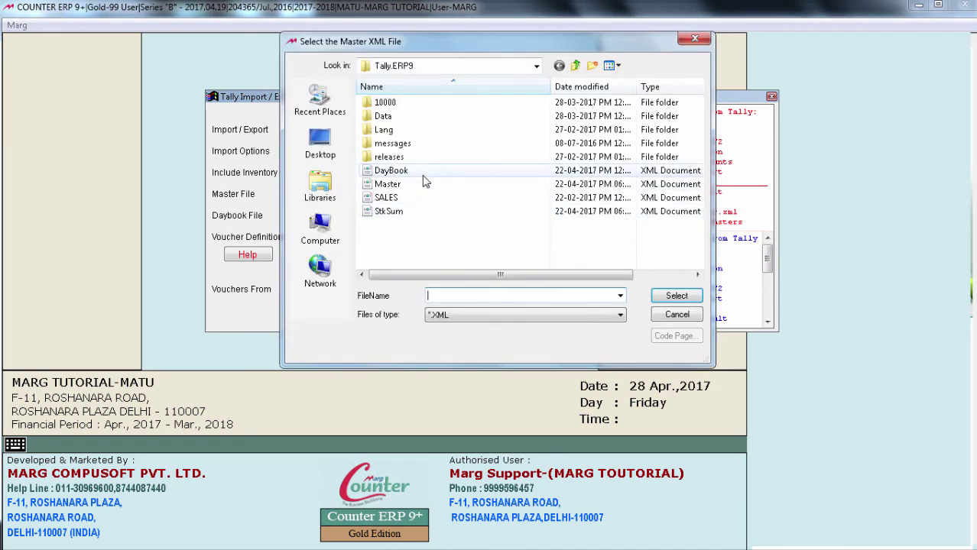
click(358, 314)
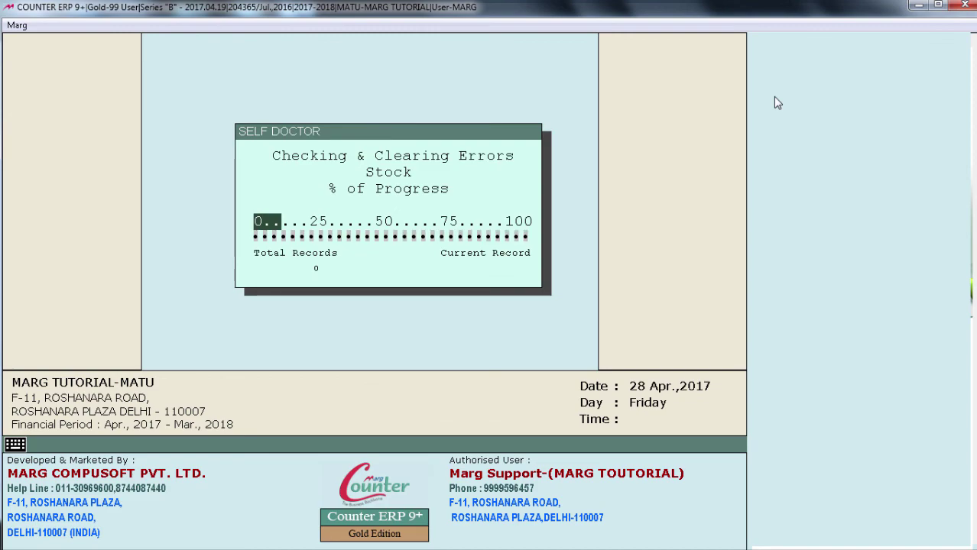
Open the Trial Balance from Final Reports and move to Branch / Divisions.
key(alt+f)
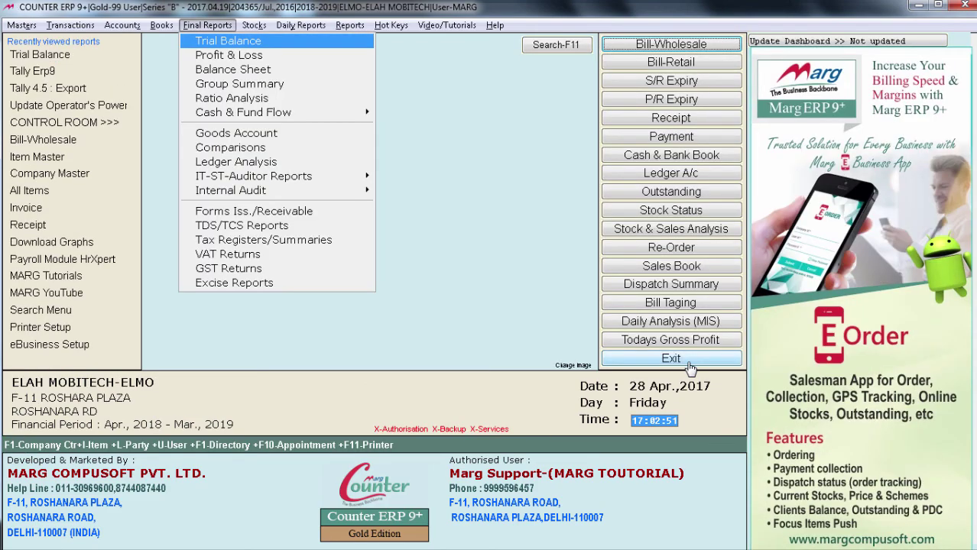
key(Return)
key(Down)
key(Down)
key(Down)
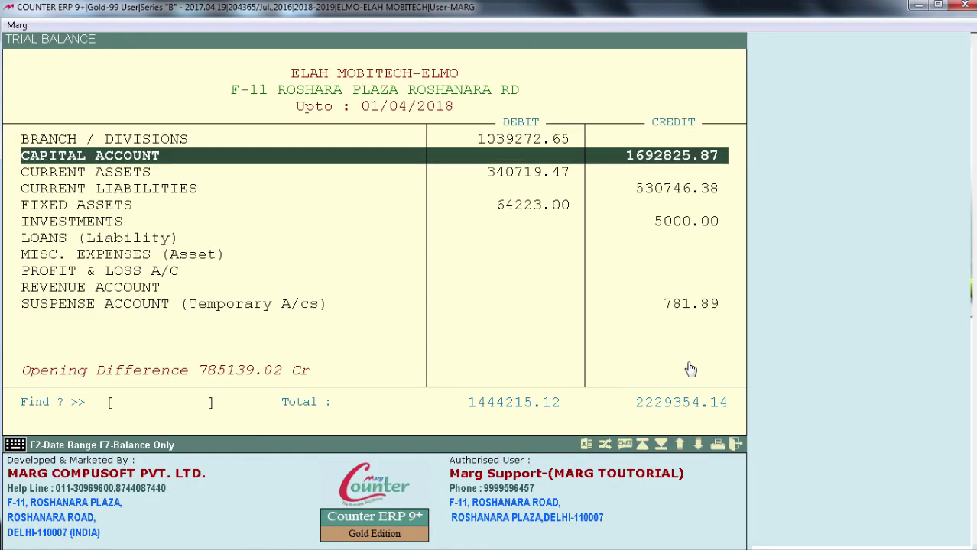
key(Up)
key(Up)
key(Up)
Expand Branch / Divisions and open the ECLAT MOBITECH LLP DELHI ledger.
key(Return)
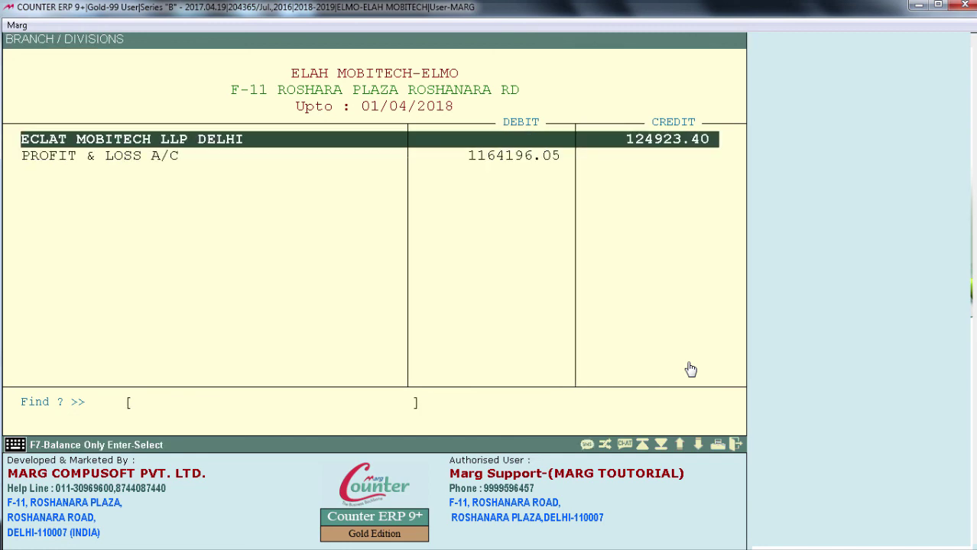
key(Down)
key(Up)
key(Return)
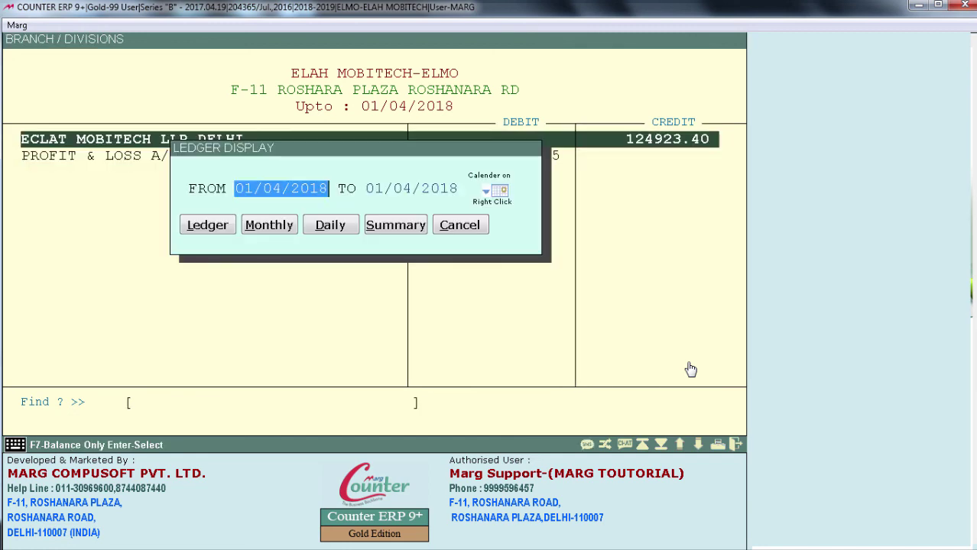